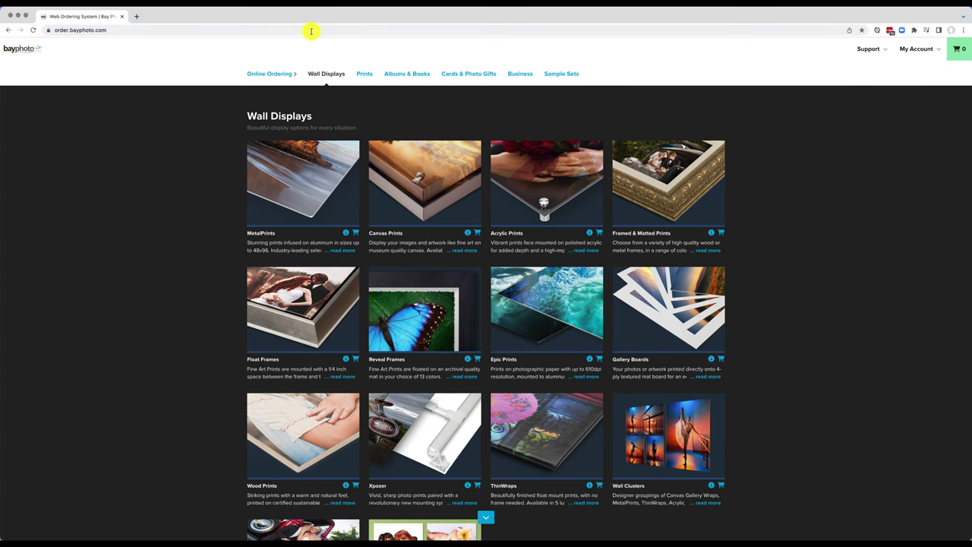
Open the Single MetalPrints designer from the MetalPrints thumbnail on the Wall Displays page
left_click(283, 191)
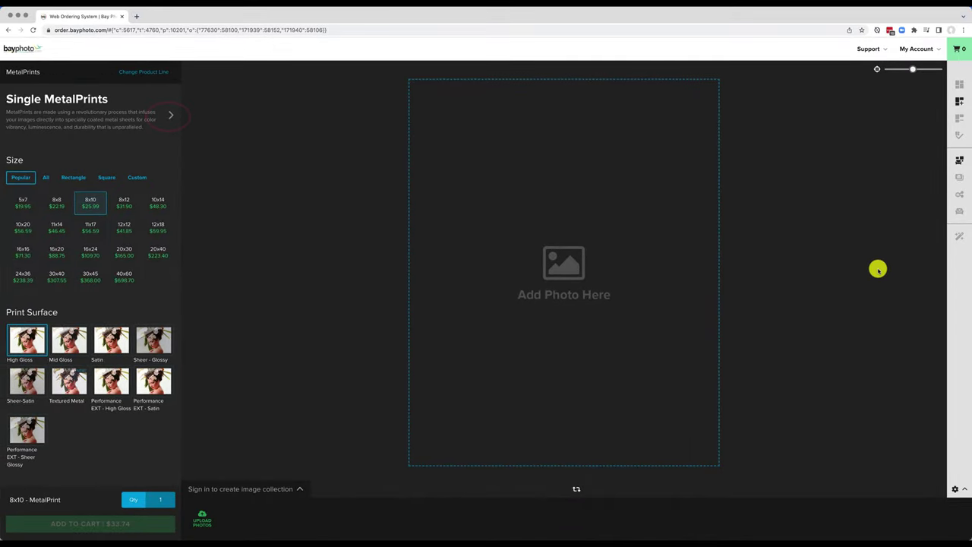
left_click(173, 118)
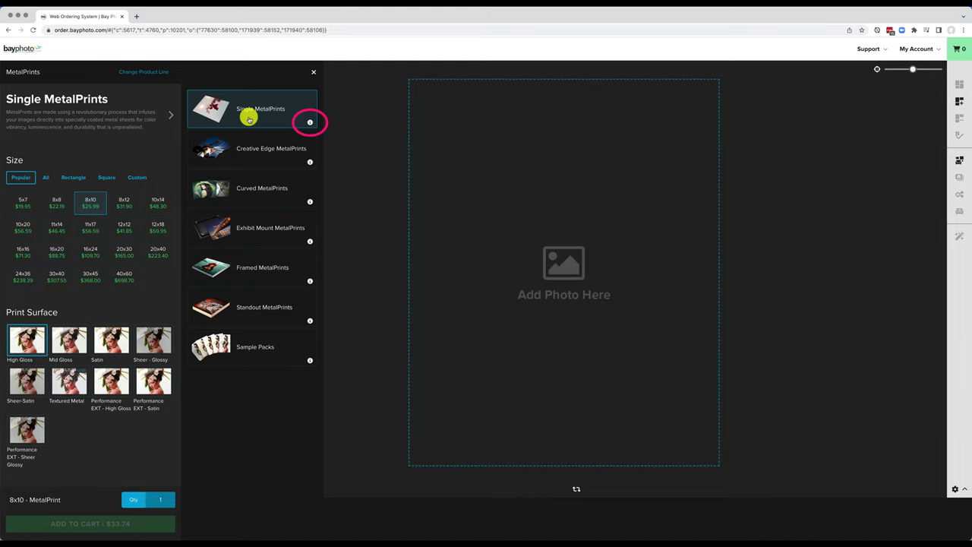
left_click(309, 122)
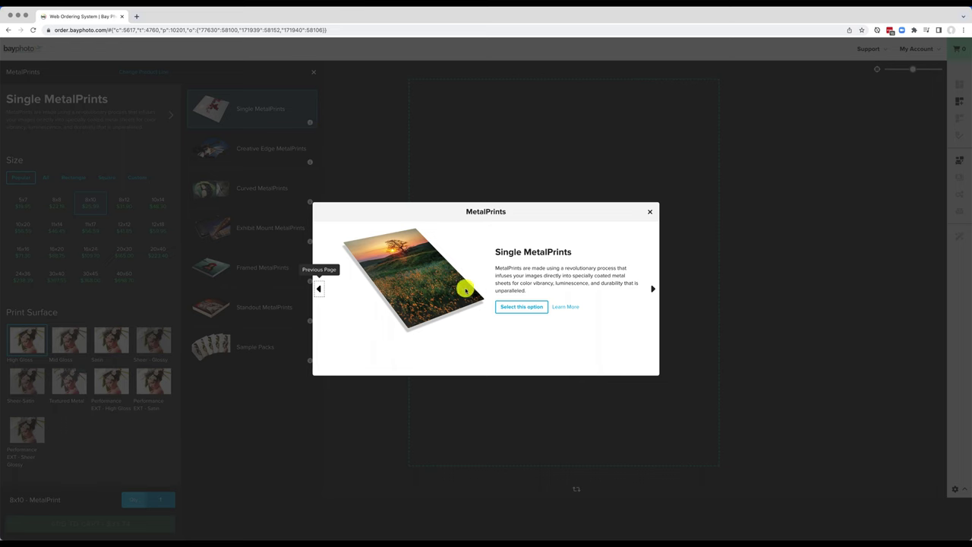
left_click(508, 306)
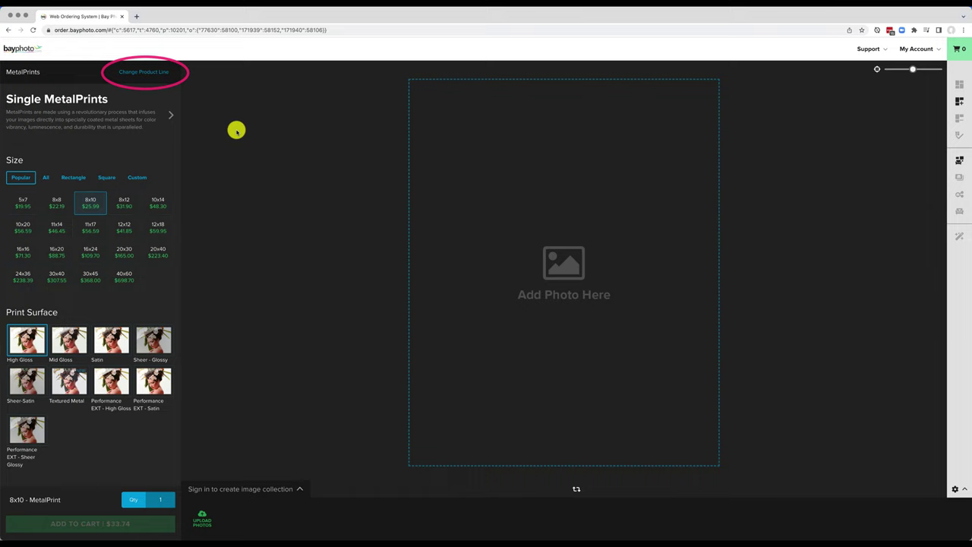
left_click(171, 73)
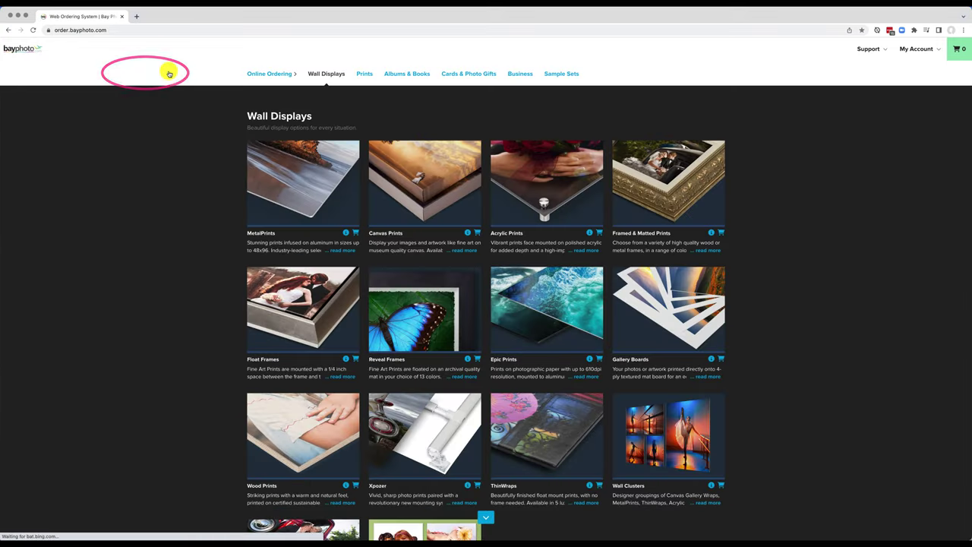
scroll(185, 211, "down", 2)
scroll(185, 210, "down", 2)
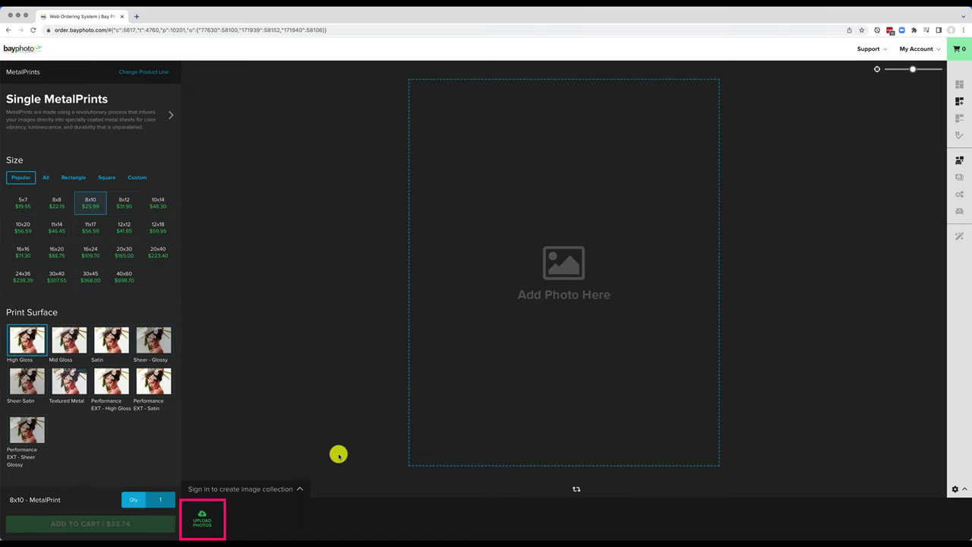
Upload all ten portrait JPEGs from Finder into the photo tray
left_click(206, 521)
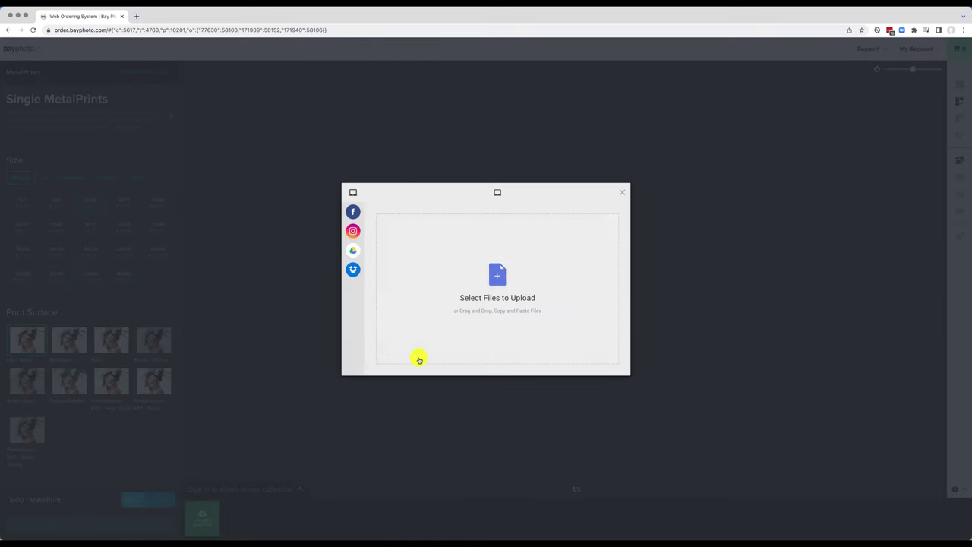
mouse_move(167, 224)
left_mouse_down()
mouse_move(135, 131)
mouse_move(475, 259)
left_mouse_up()
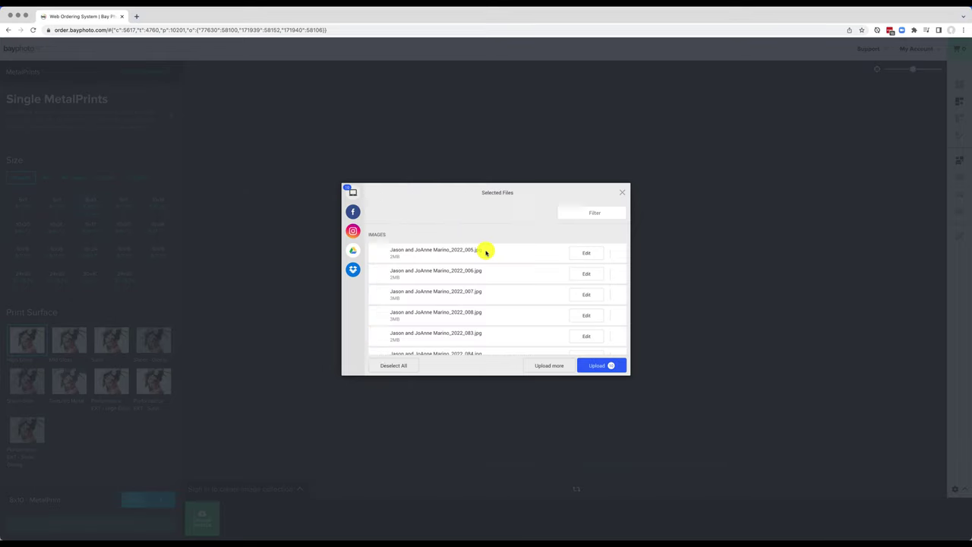
left_click(601, 365)
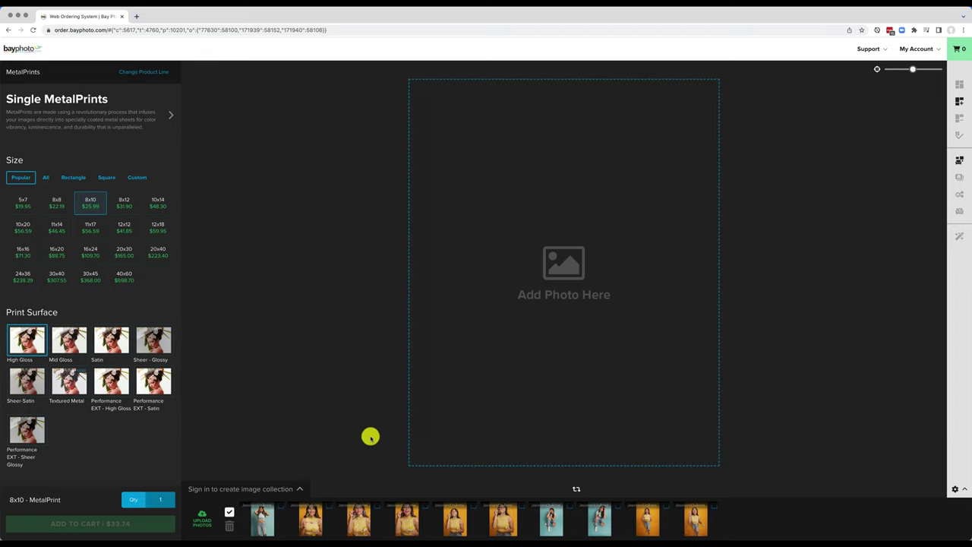
Sign in and save the Uncollected photos as a new collection named after the couple
left_click(295, 490)
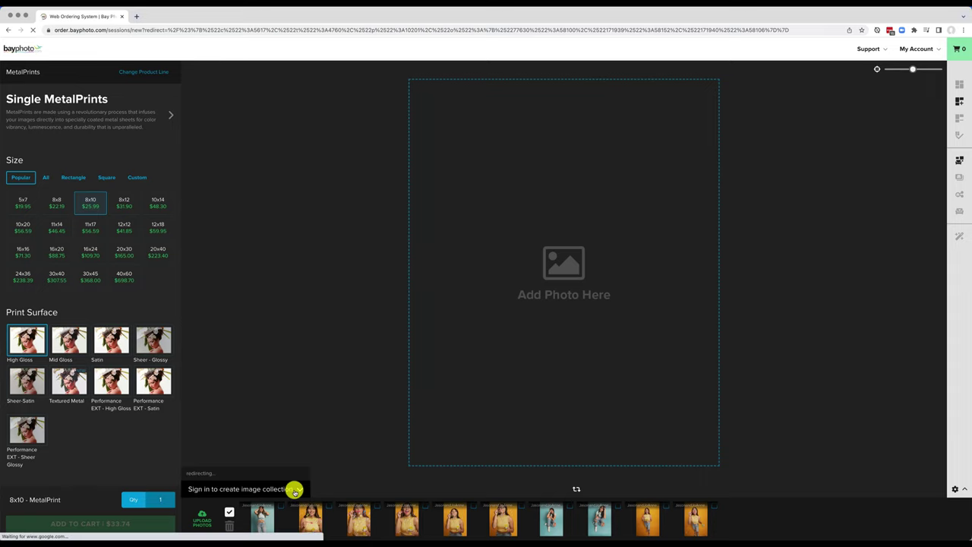
left_click(308, 386)
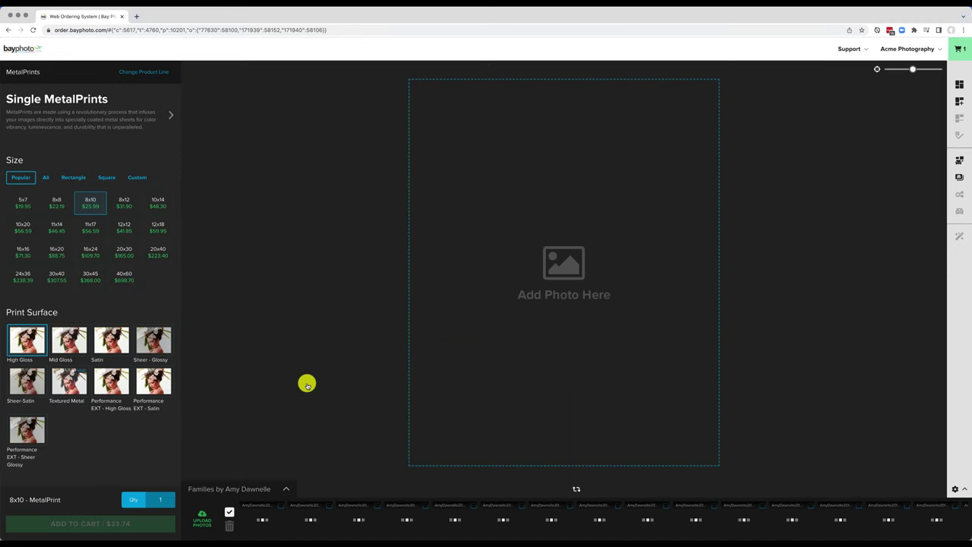
left_click(271, 487)
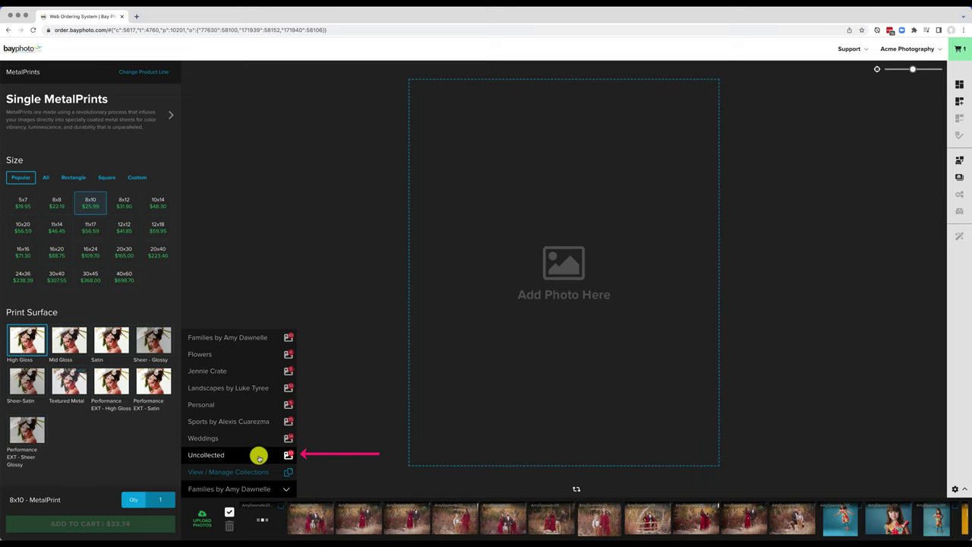
left_click(259, 456)
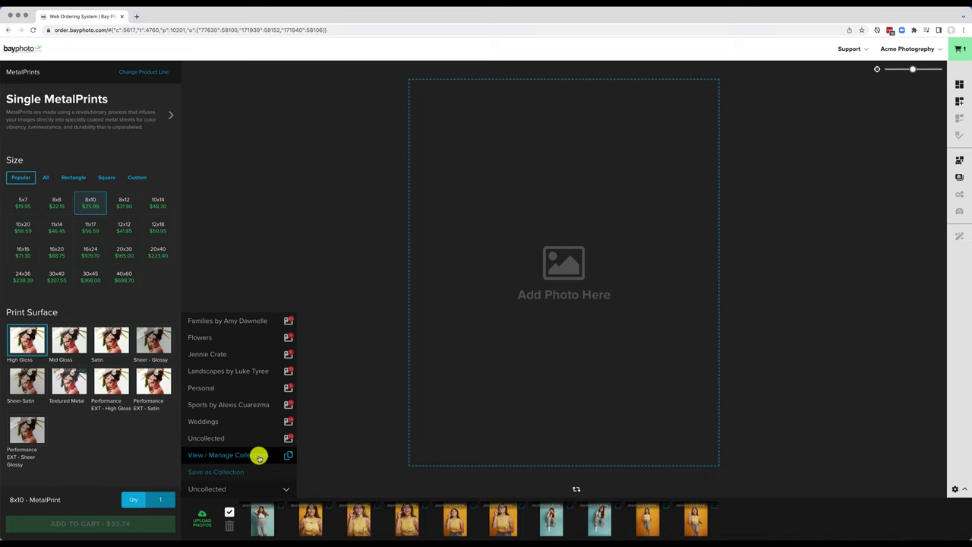
left_click(266, 472)
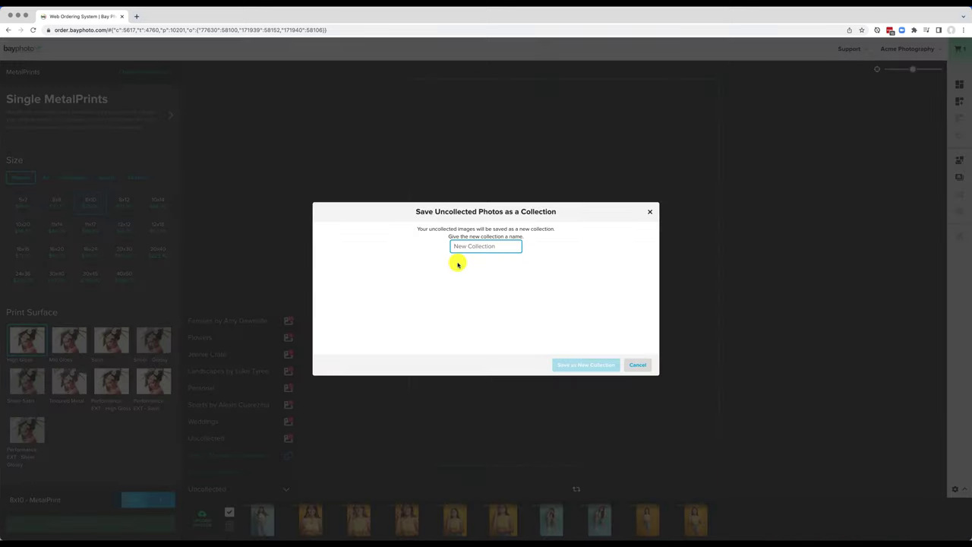
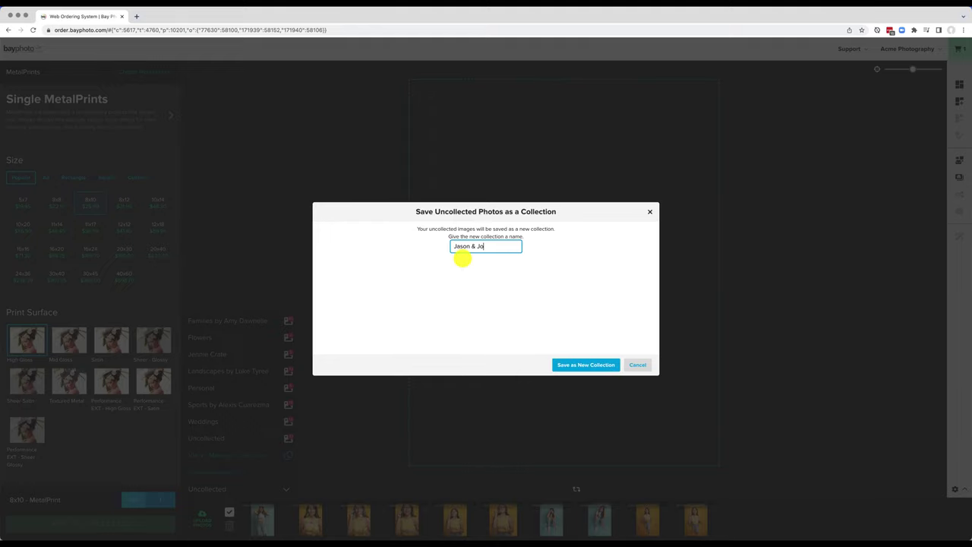
left_click(562, 365)
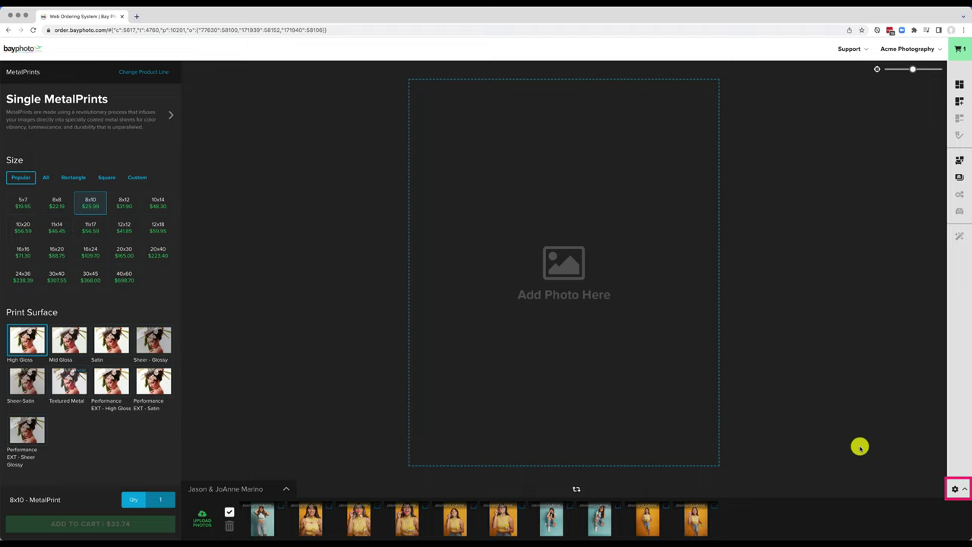
Turn on Filenames in display settings, toggling Light Theme on and off to keep dark
left_click(957, 488)
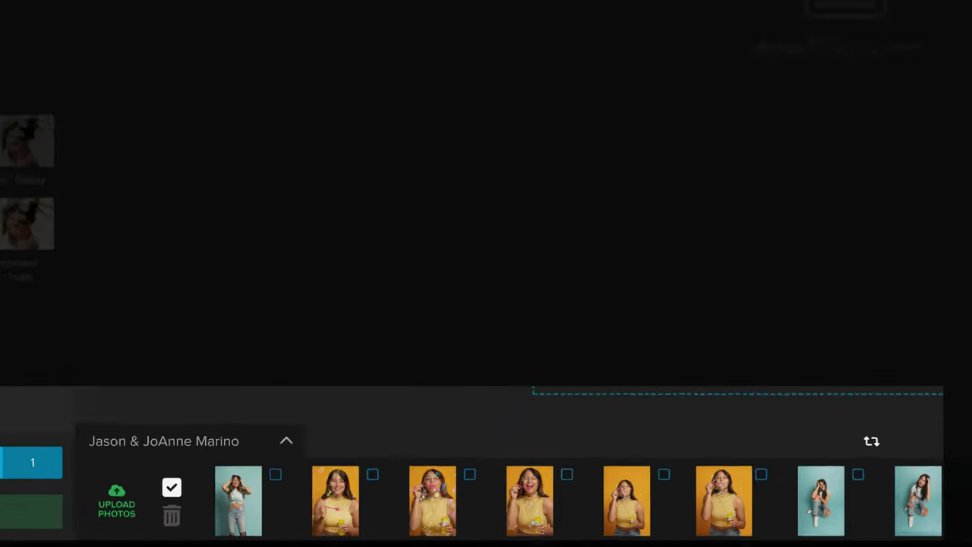
left_click(958, 454)
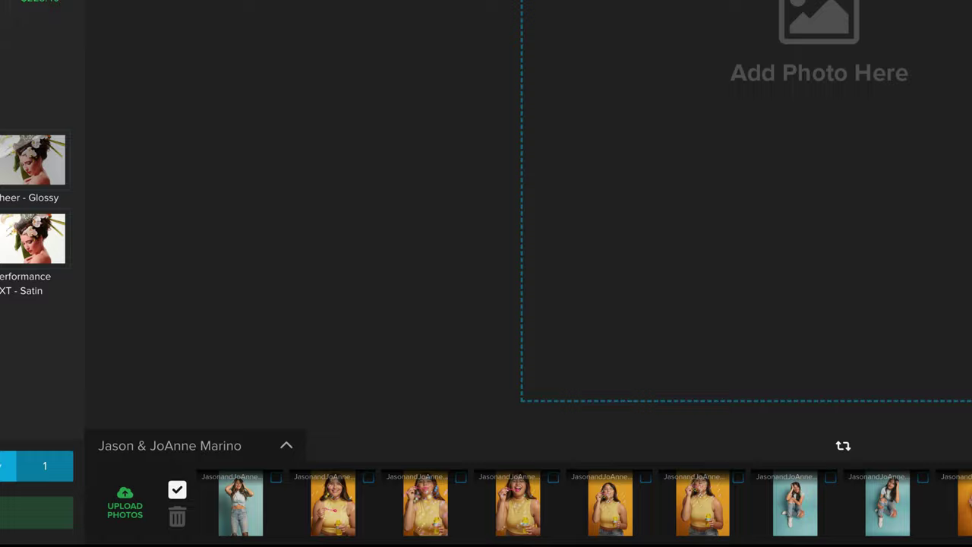
left_click(955, 472)
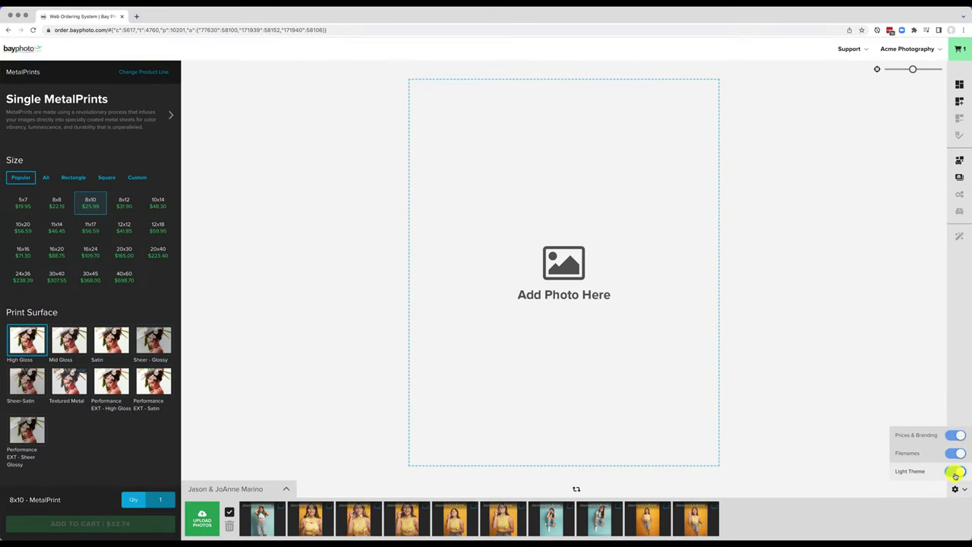
left_click(955, 473)
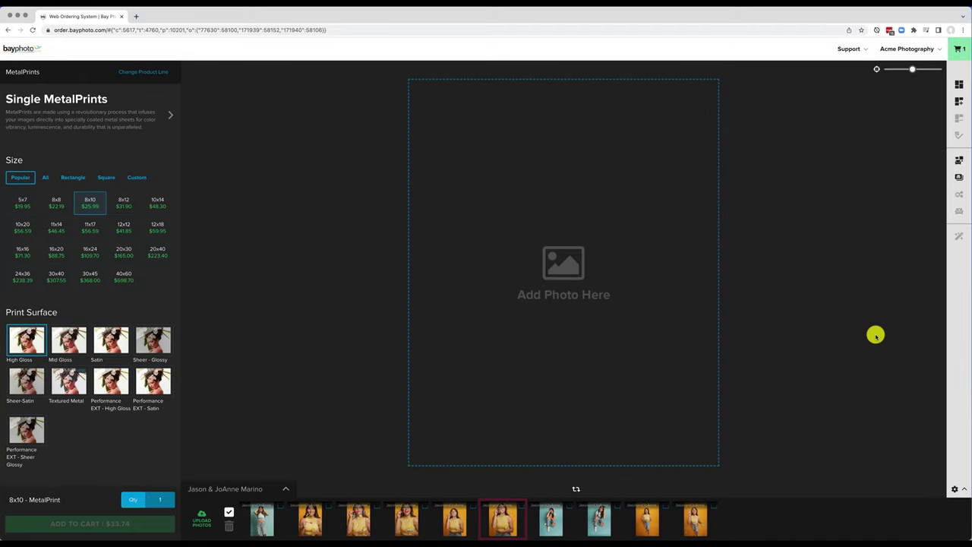
Place the yellow-background bubble photo on the 8x10 High Gloss print and review the add-ons
double_click(503, 521)
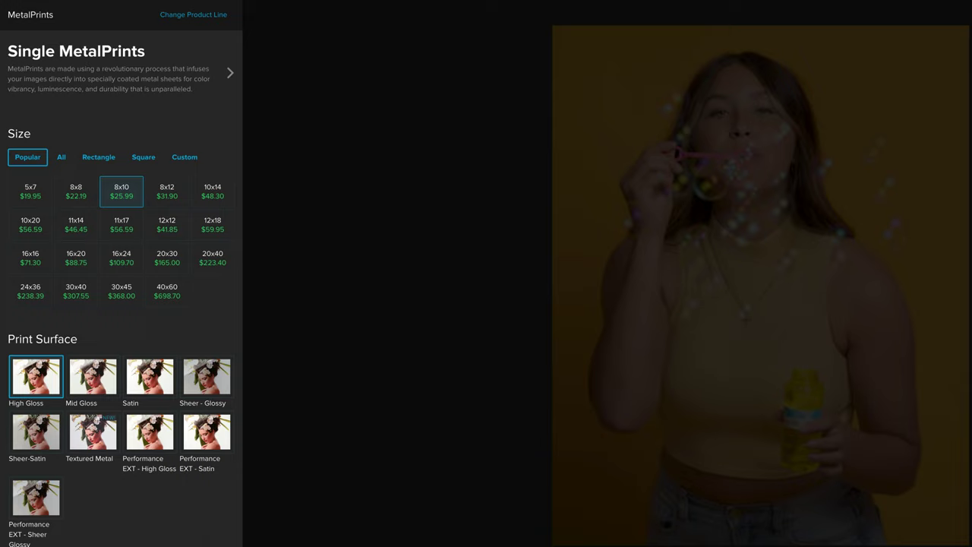
scroll(121, 288, "down", 1)
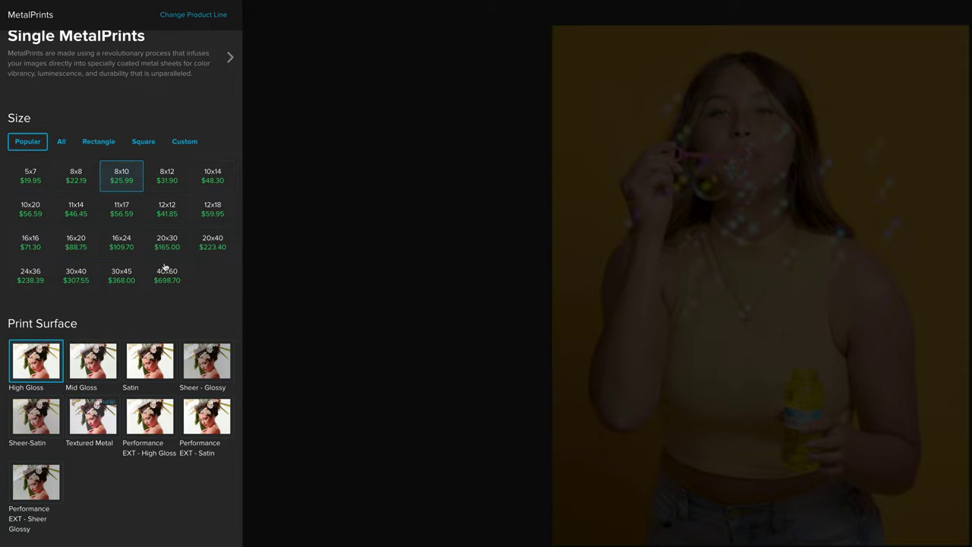
scroll(168, 309, "down", 2)
scroll(168, 309, "down", 3)
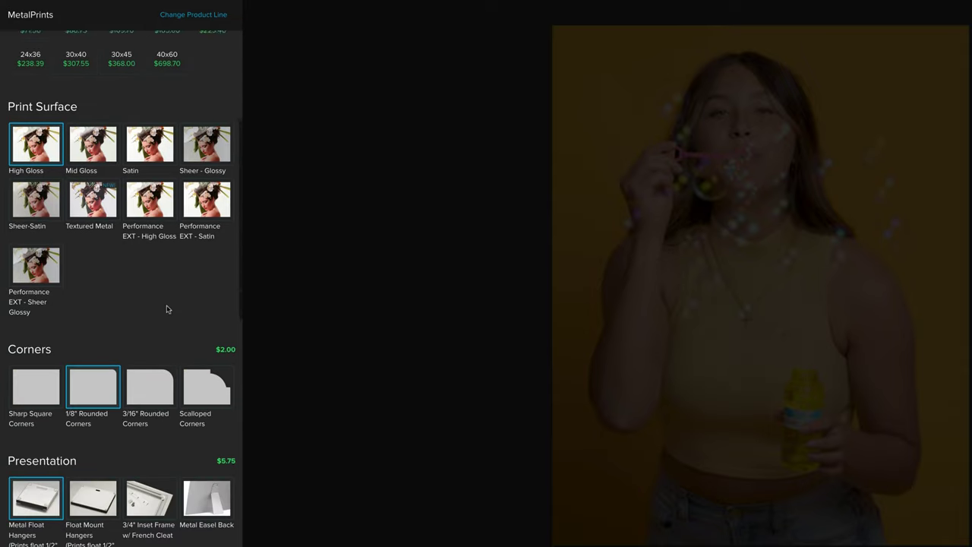
scroll(167, 310, "down", 3)
scroll(168, 309, "down", 3)
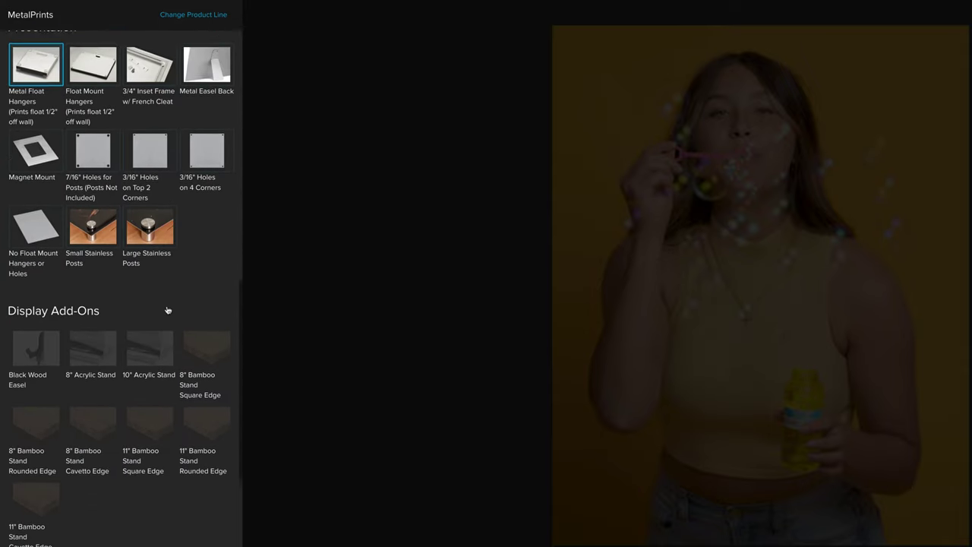
scroll(168, 310, "down", 1)
scroll(167, 309, "down", 5)
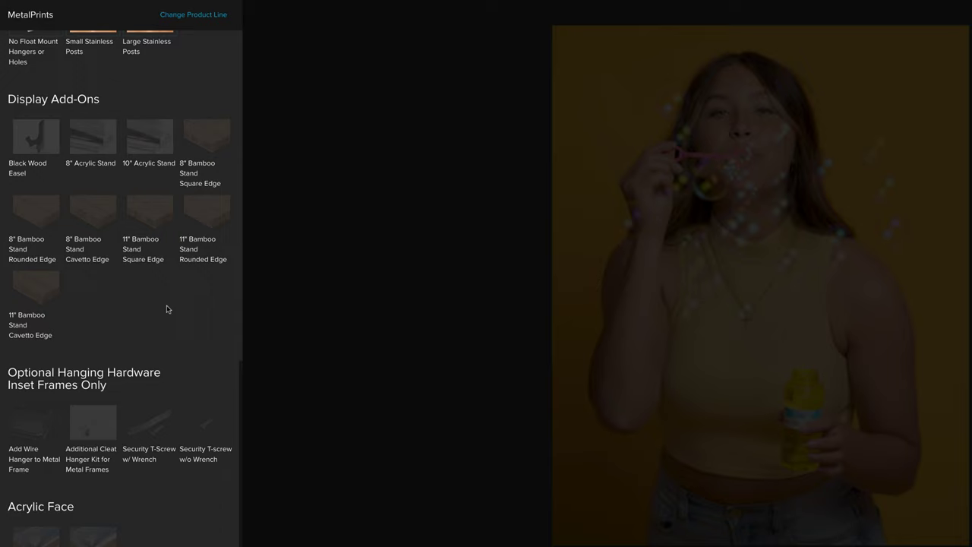
scroll(168, 309, "up", 4)
scroll(168, 309, "up", 7)
scroll(167, 308, "up", 3)
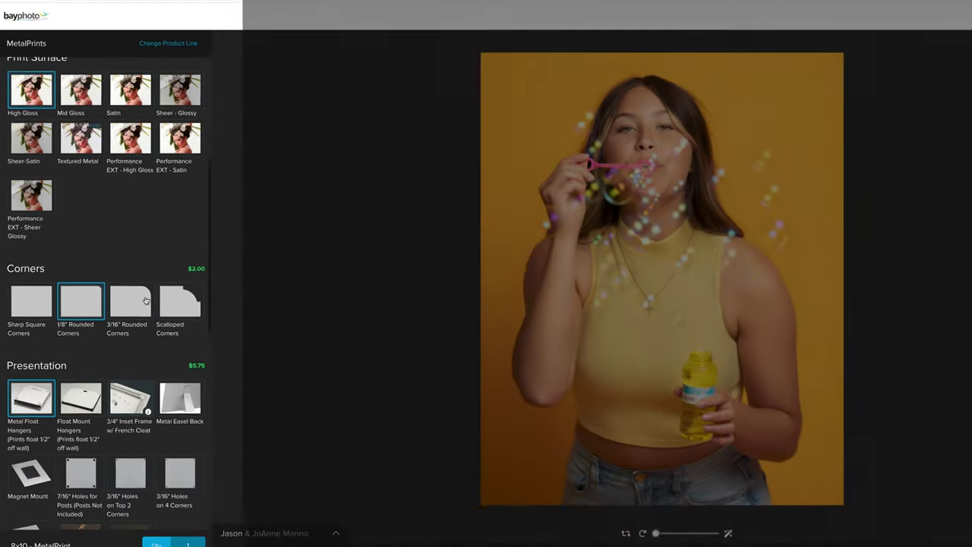
scroll(109, 280, "up", 5)
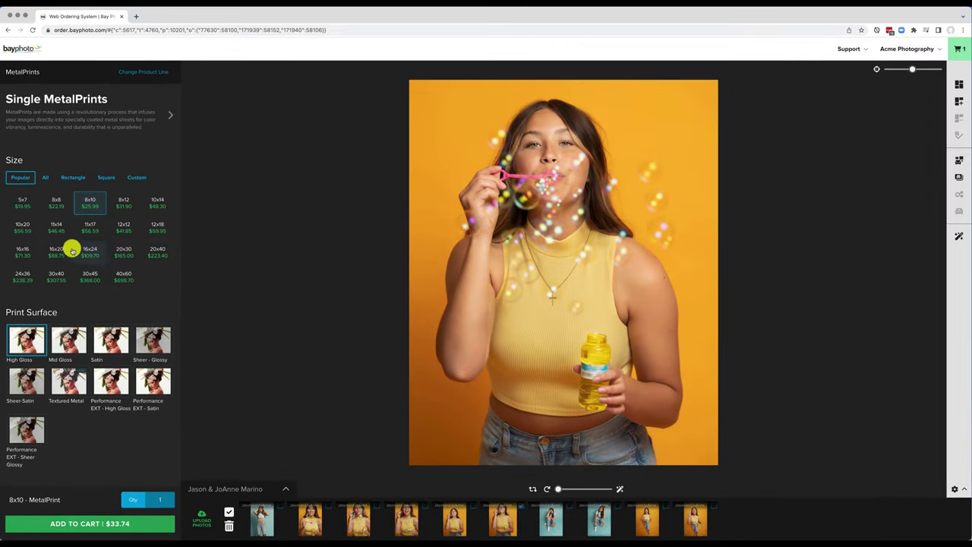
Change the print to 16x20 and rotate the photo a full turn back upright
left_click(57, 250)
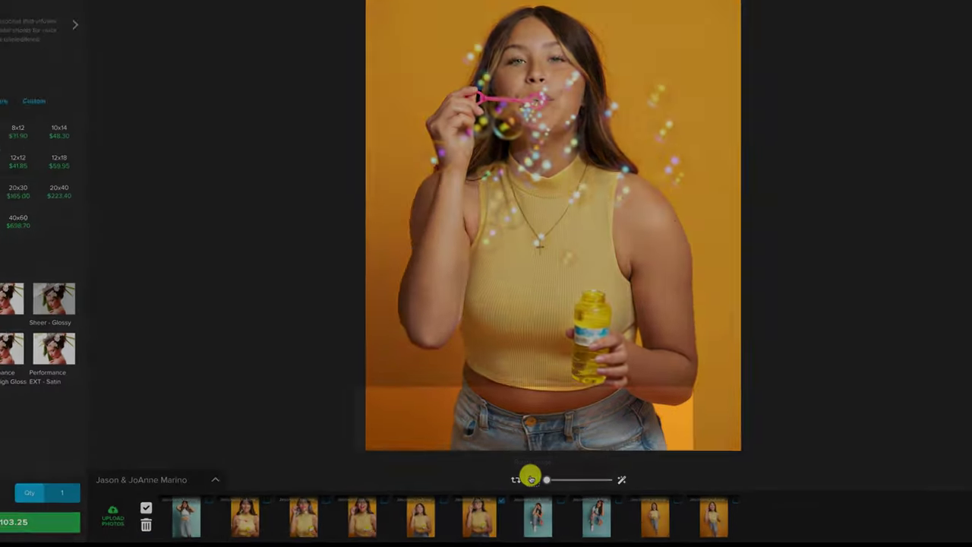
left_click(547, 489)
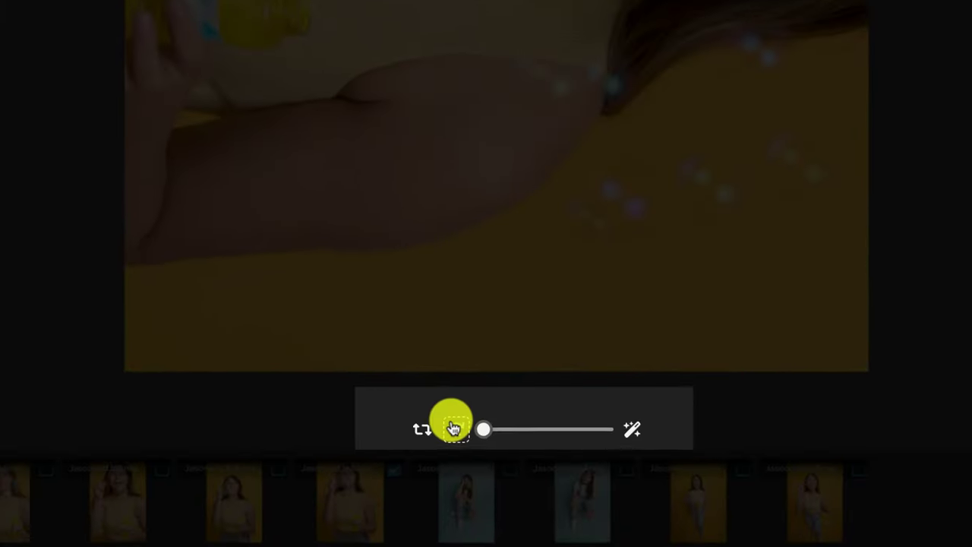
left_click(440, 418)
left_click(439, 418)
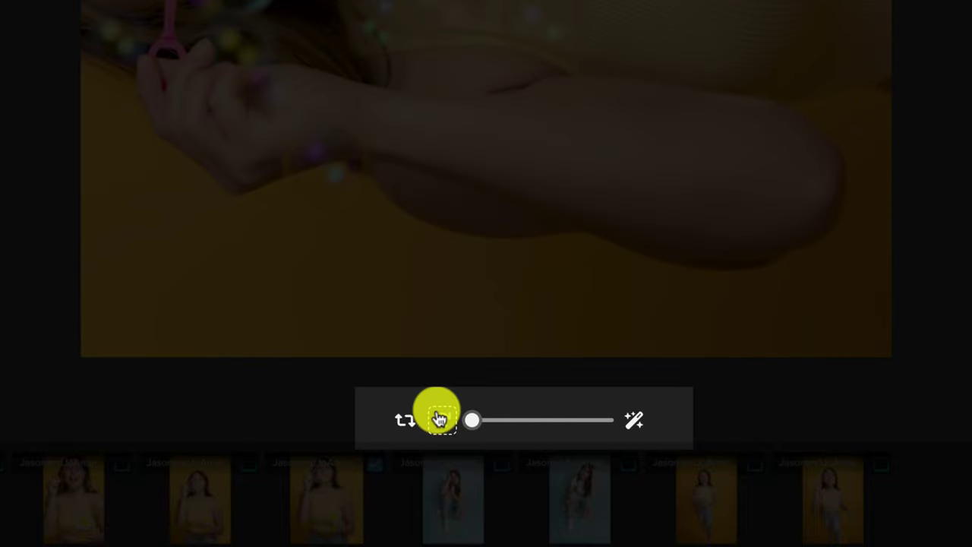
left_click(439, 418)
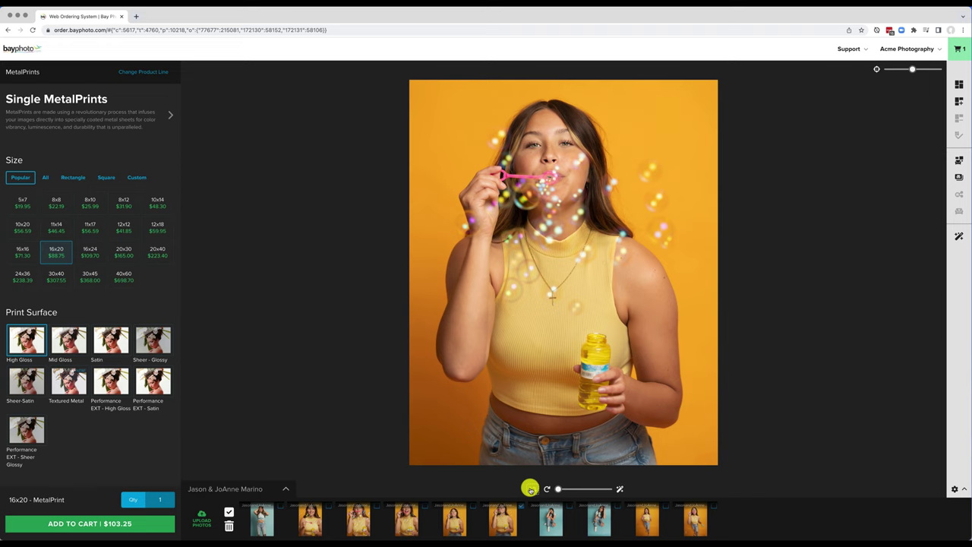
Zoom in and shift the photo up within the print, and set quantity to 2
left_click(557, 489)
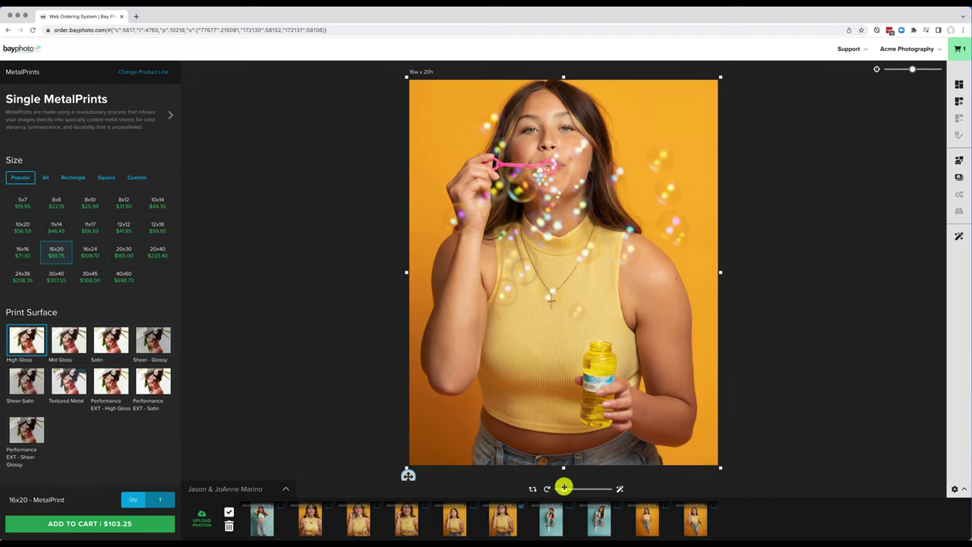
mouse_move(553, 415)
left_mouse_down()
mouse_move(552, 398)
mouse_move(559, 434)
left_mouse_up()
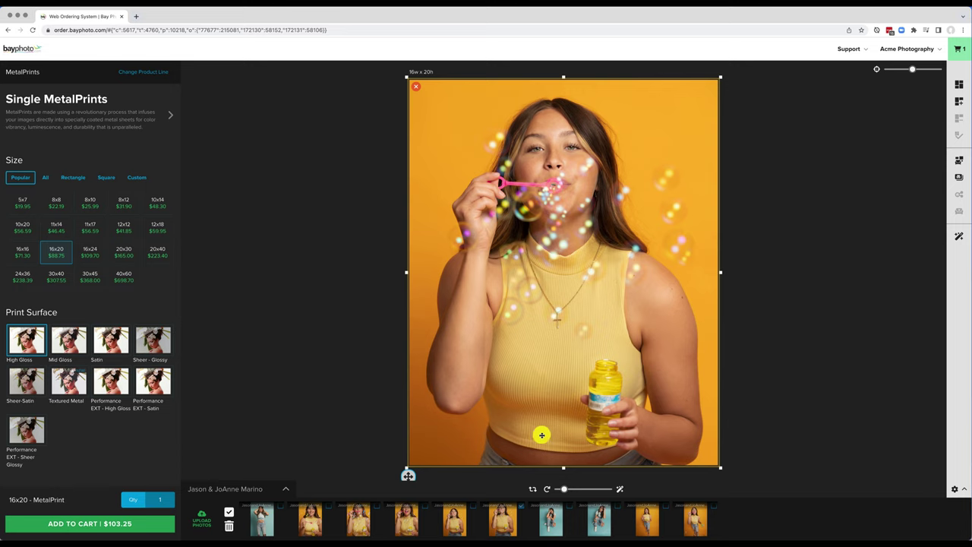
left_click(171, 505)
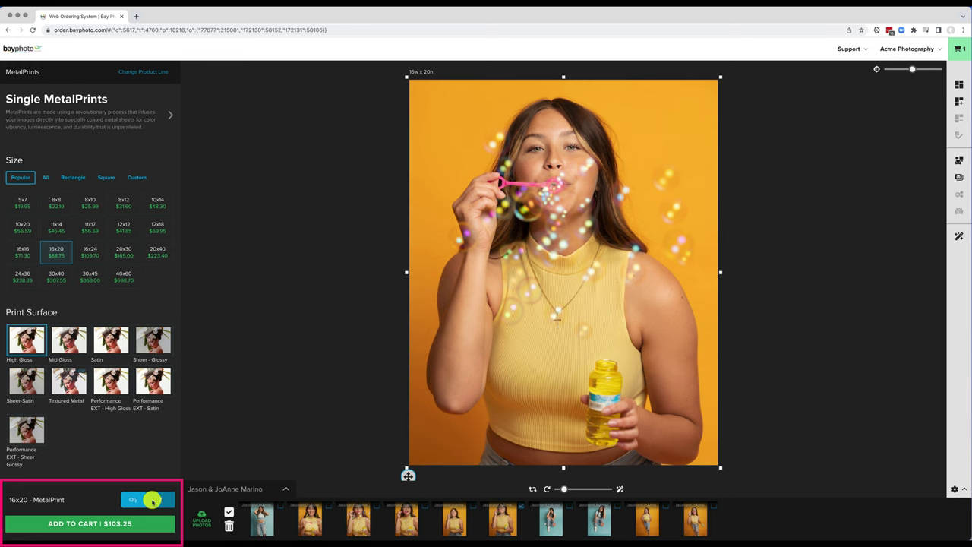
type("2")
Add the two 16x20 prints, then 5x7 prints of all ten photos, to the cart
left_click(106, 532)
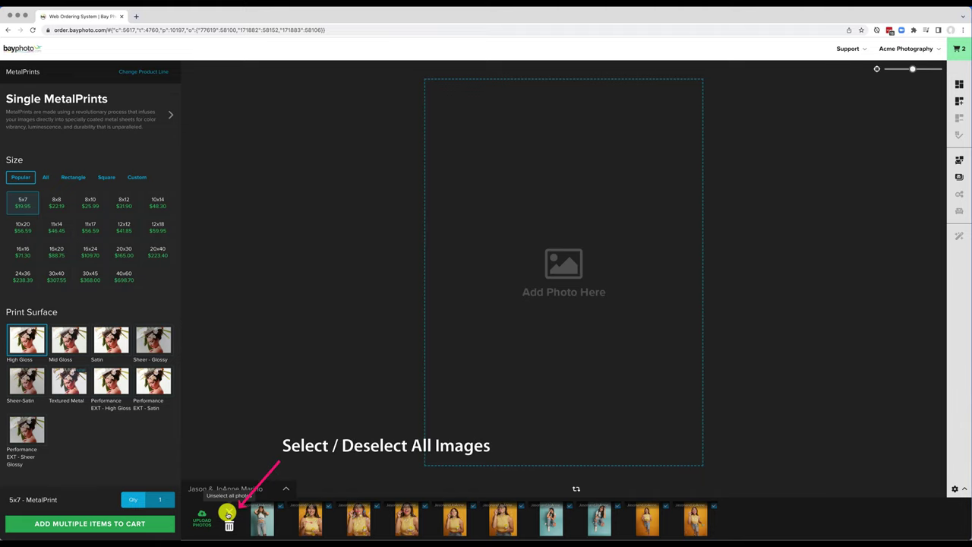
left_click(227, 515)
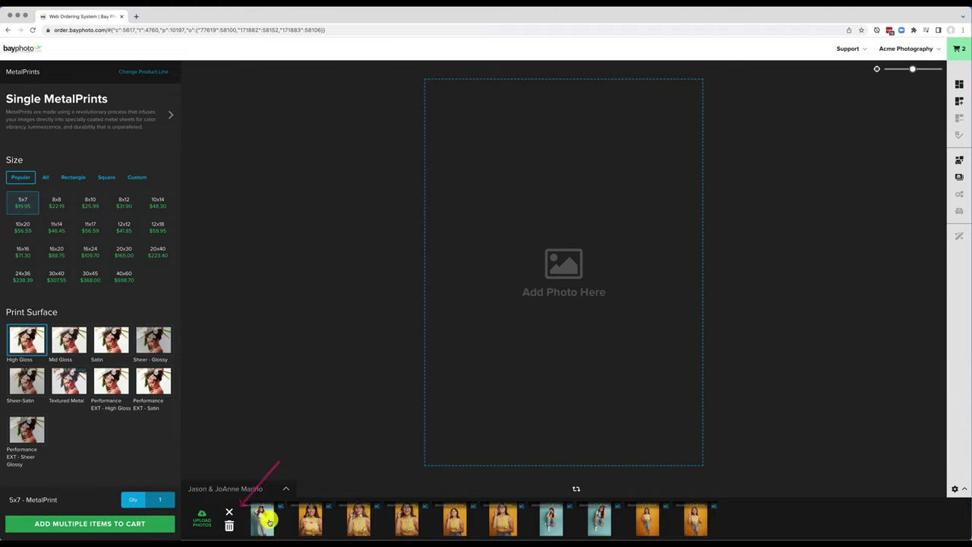
left_click_drag(262, 520, 463, 348)
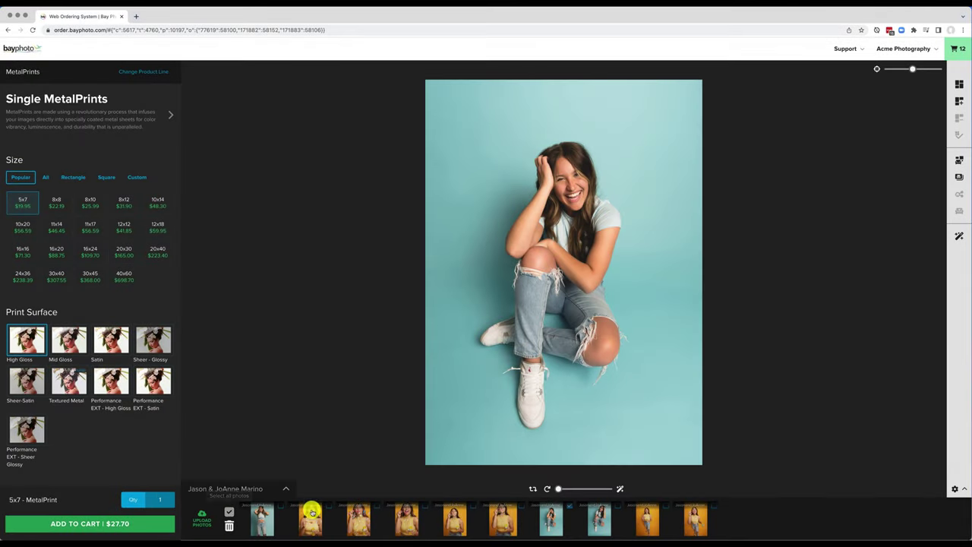
left_click(228, 524)
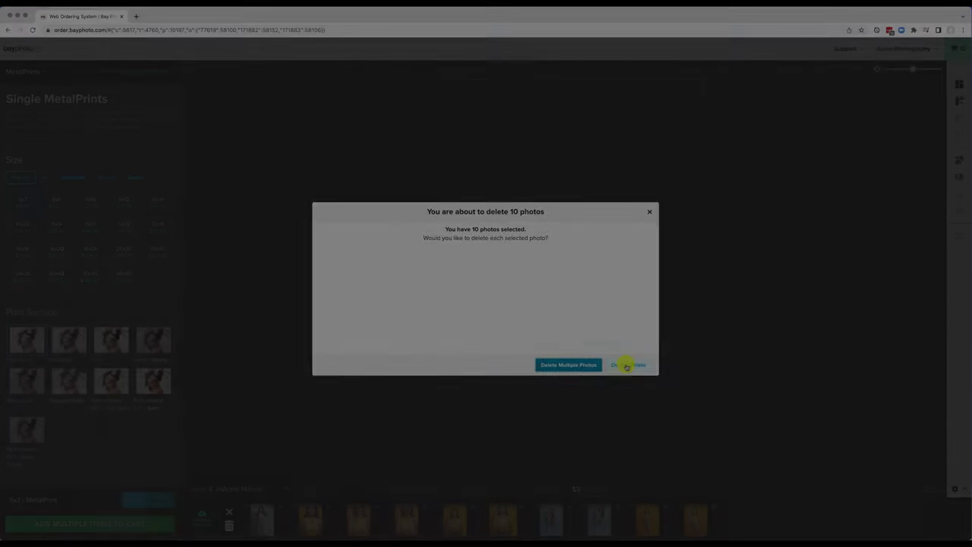
left_click(625, 364)
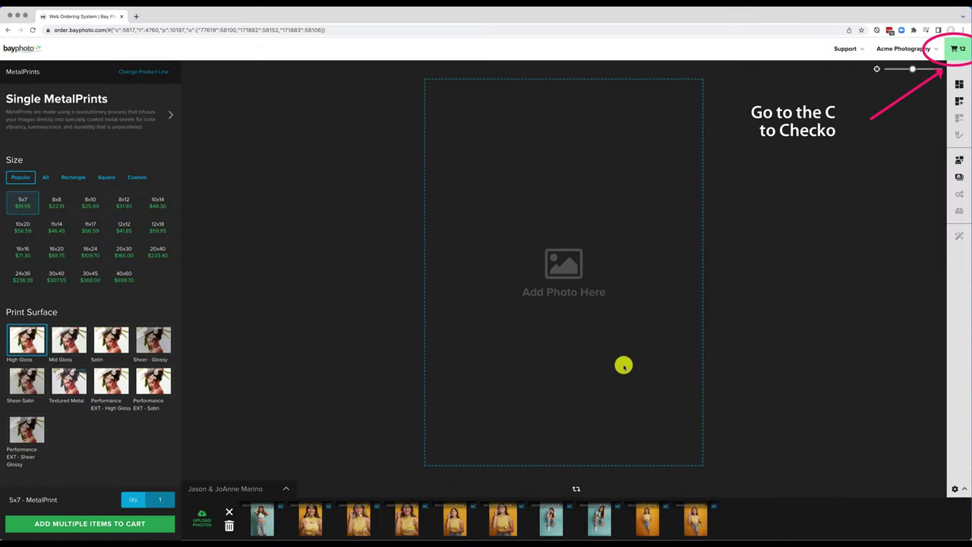
Review the cart, continue ordering, and show the living-room wall scene with the orange sofa
left_click(954, 50)
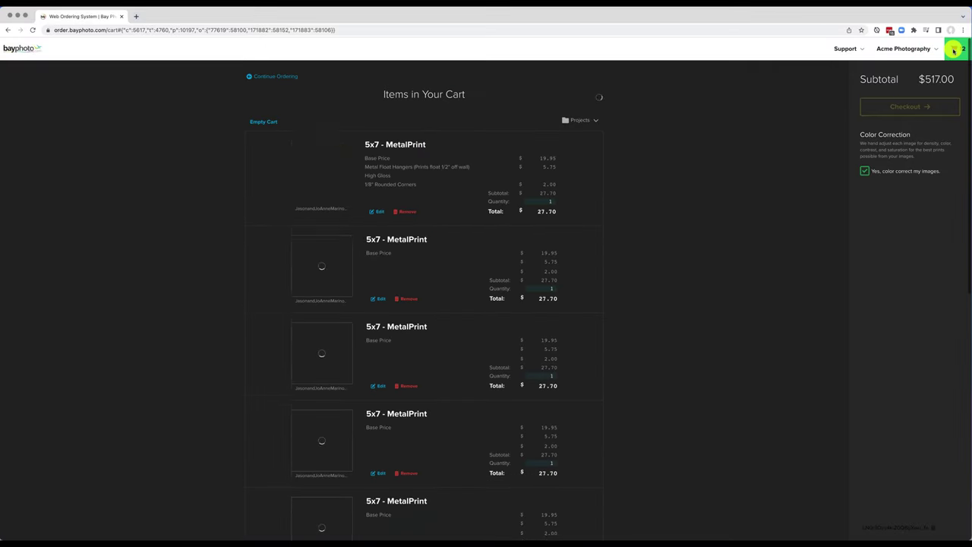
left_click(901, 107)
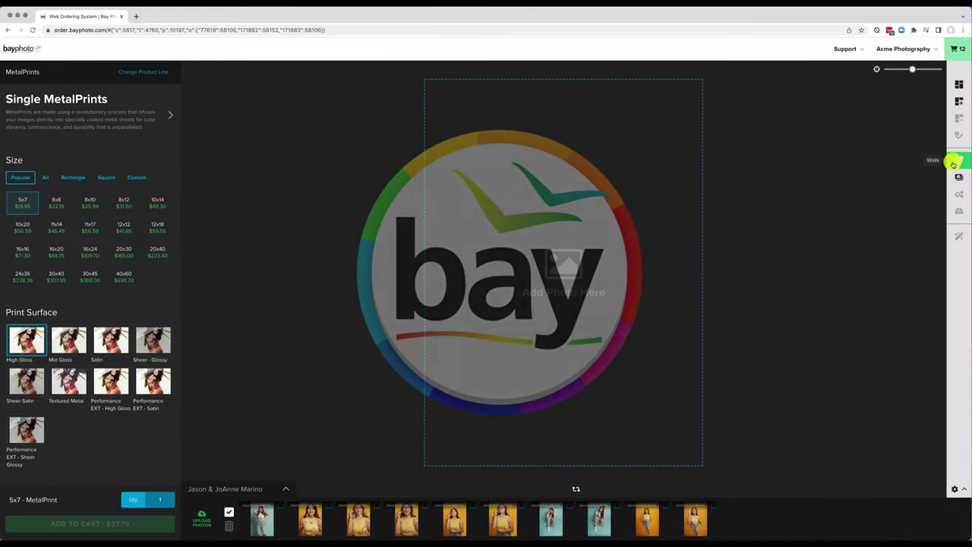
left_click(955, 162)
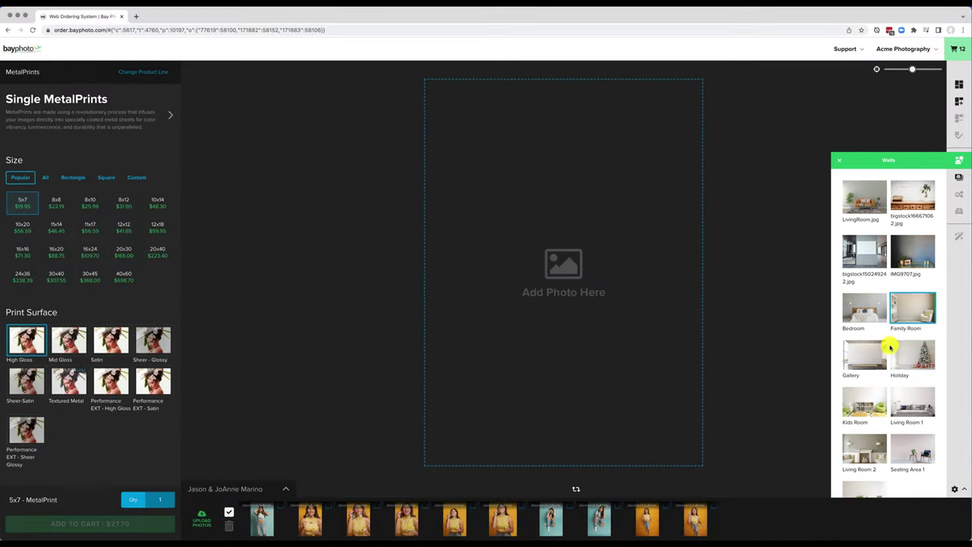
left_click(866, 199)
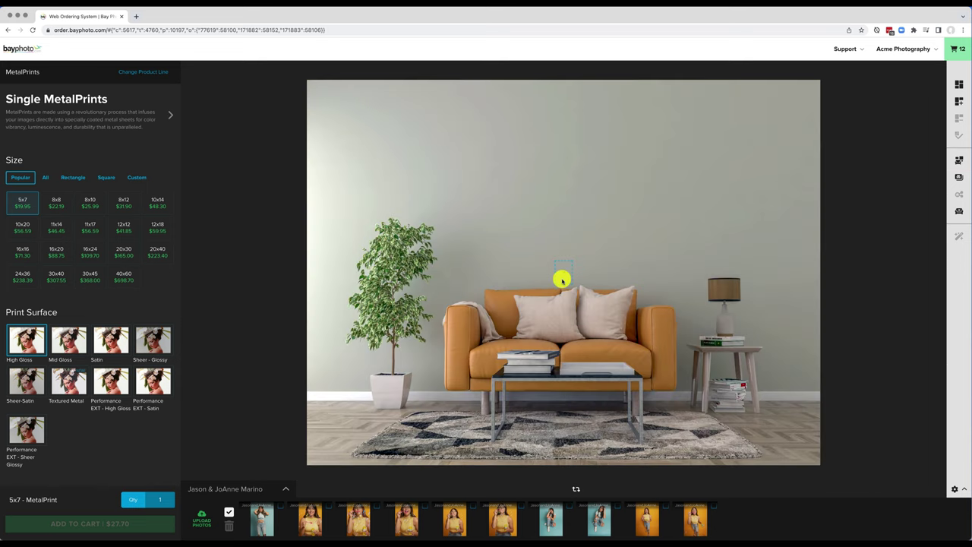
Fill a 16x24 print and a second print with bubble portraits, enlarging the second to 24x36
left_click(90, 248)
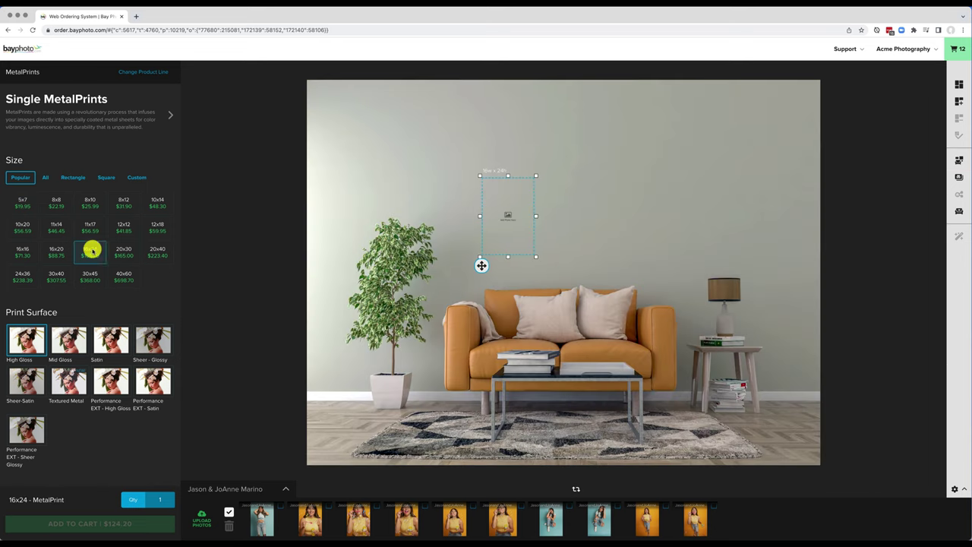
left_click(507, 524)
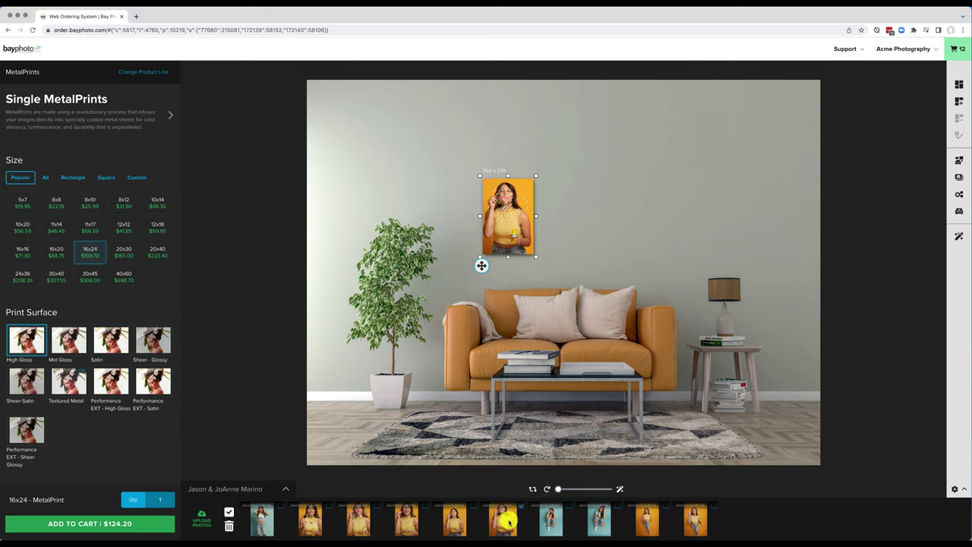
left_click(959, 101)
left_click_drag(535, 265, 541, 266)
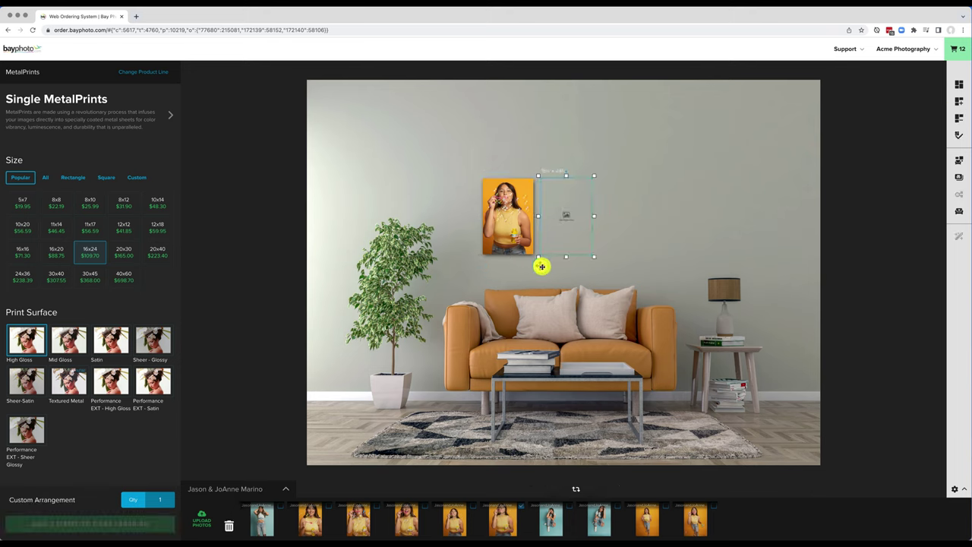
left_click(312, 521)
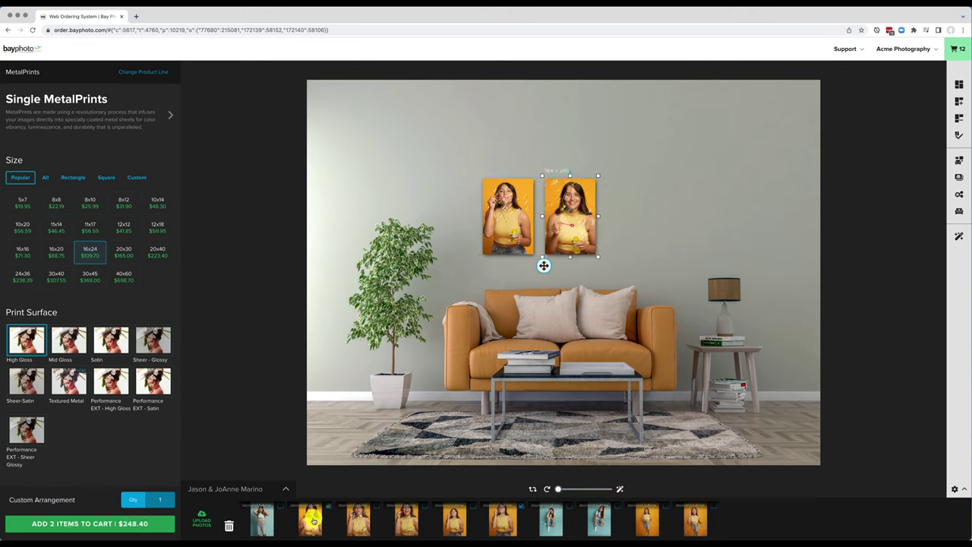
left_click_drag(598, 176, 625, 147)
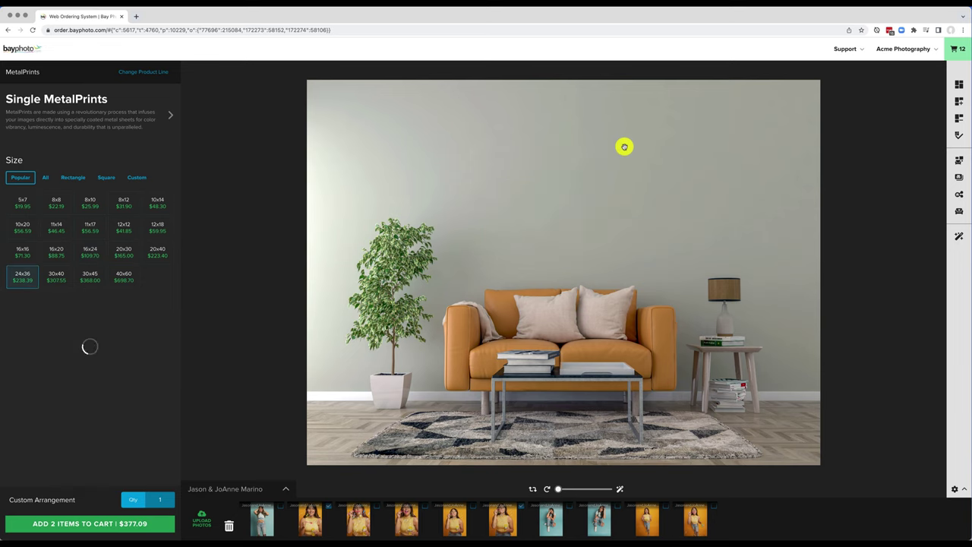